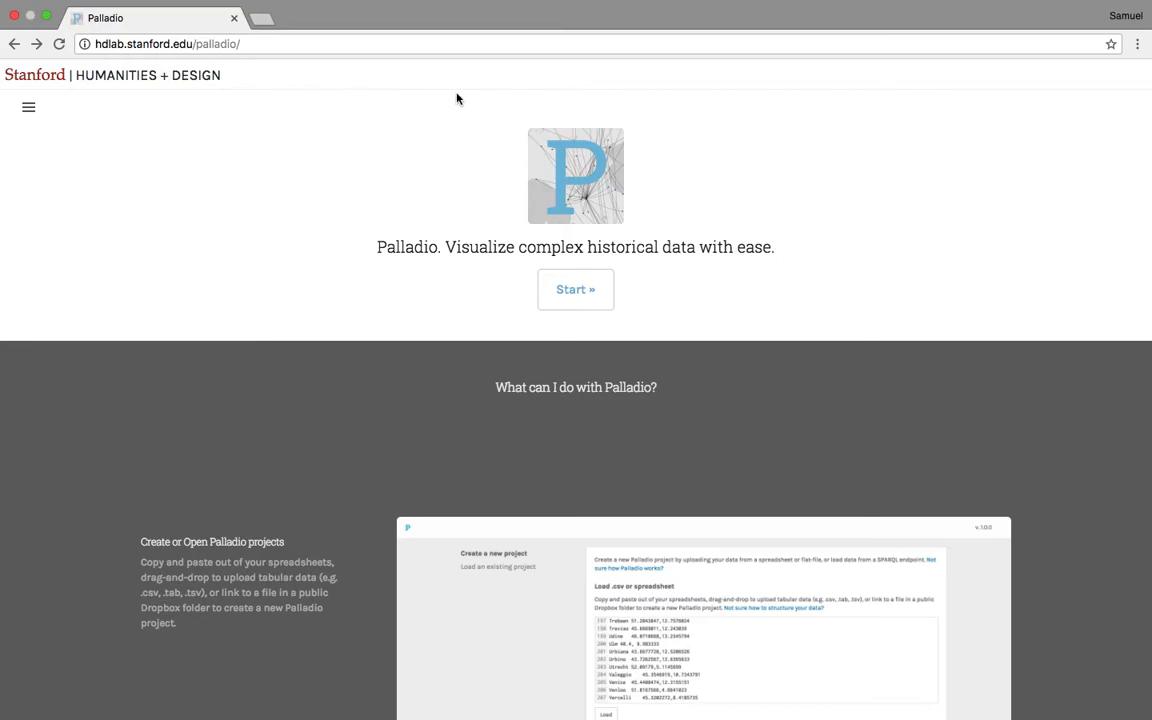
# - Start a new Palladio project to reach the empty data upload page
pyautogui.click(595, 290)
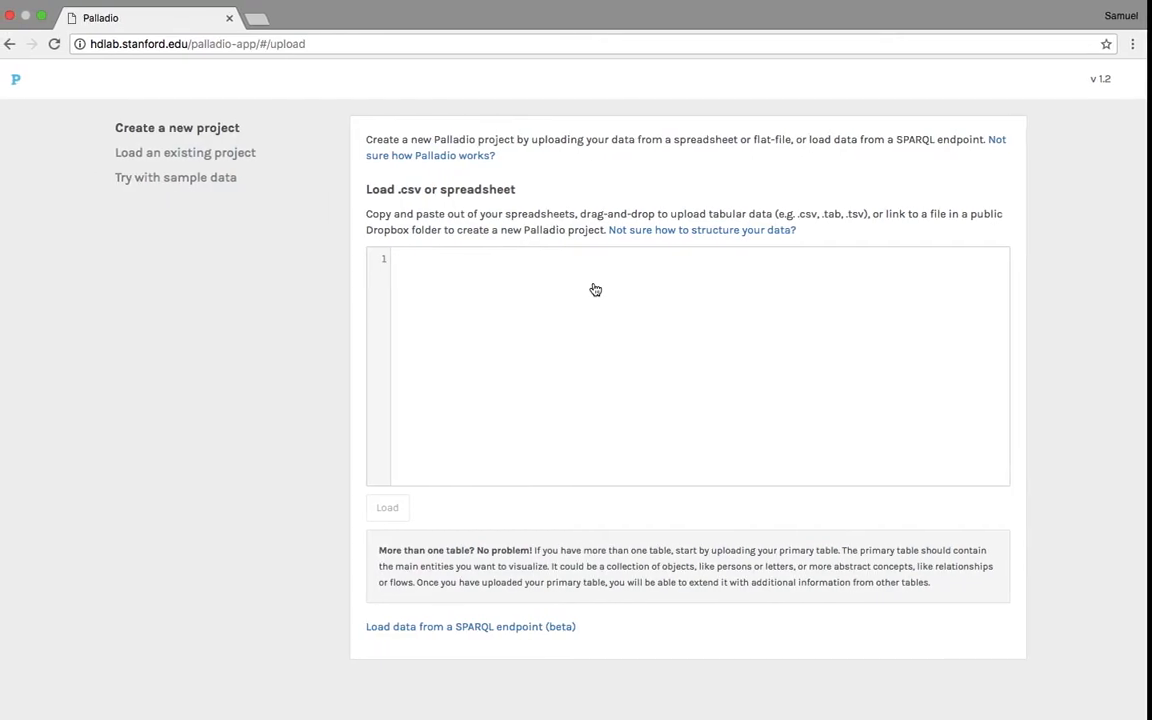
# - Switch to the Luther Data workbook and show its Letters sheet
pyautogui.press('super+Tab')
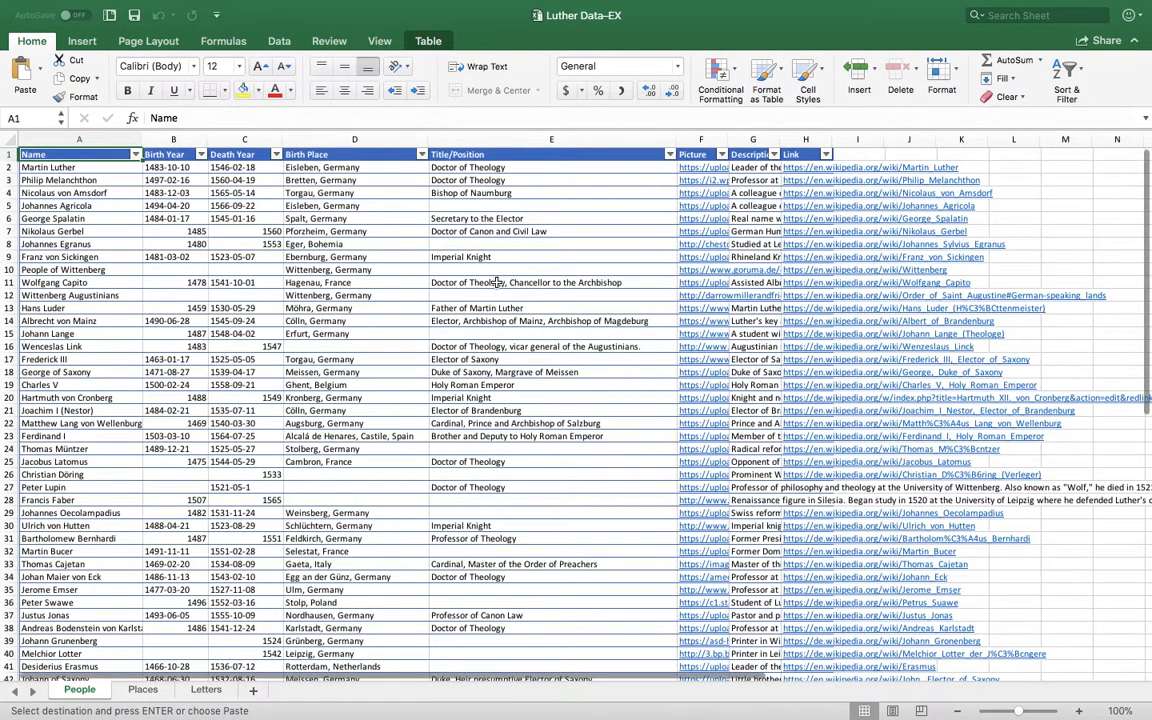
pyautogui.click(206, 690)
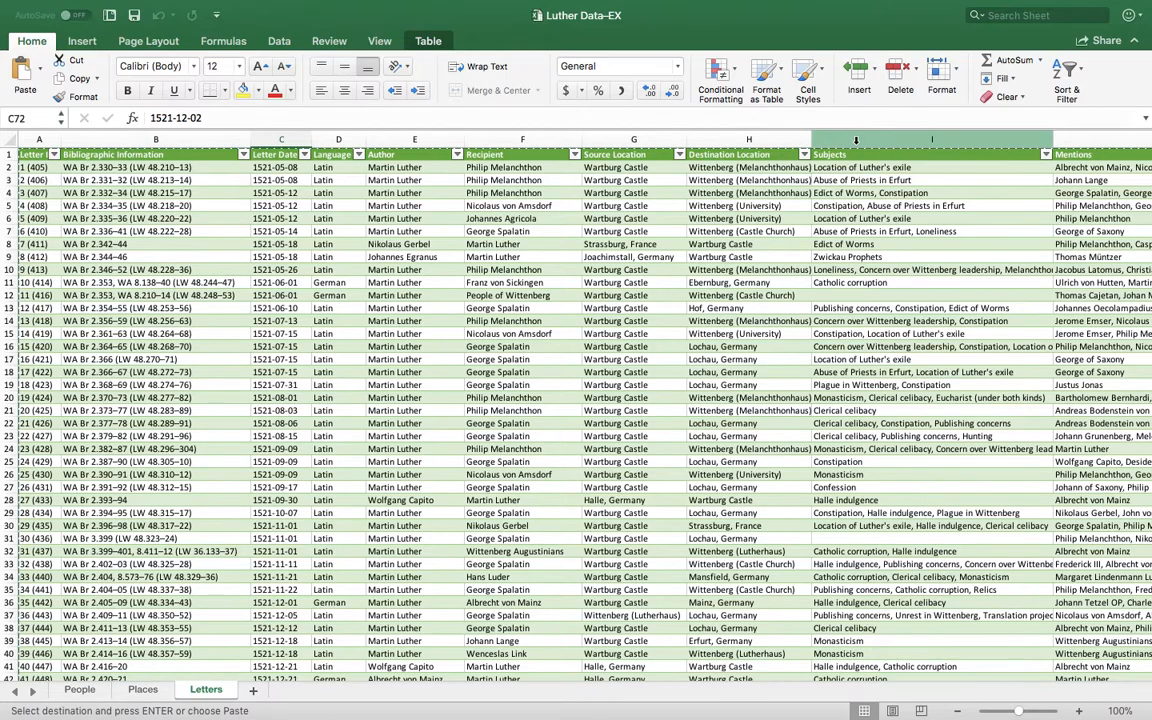
pyautogui.hscroll(4, 878, 210)
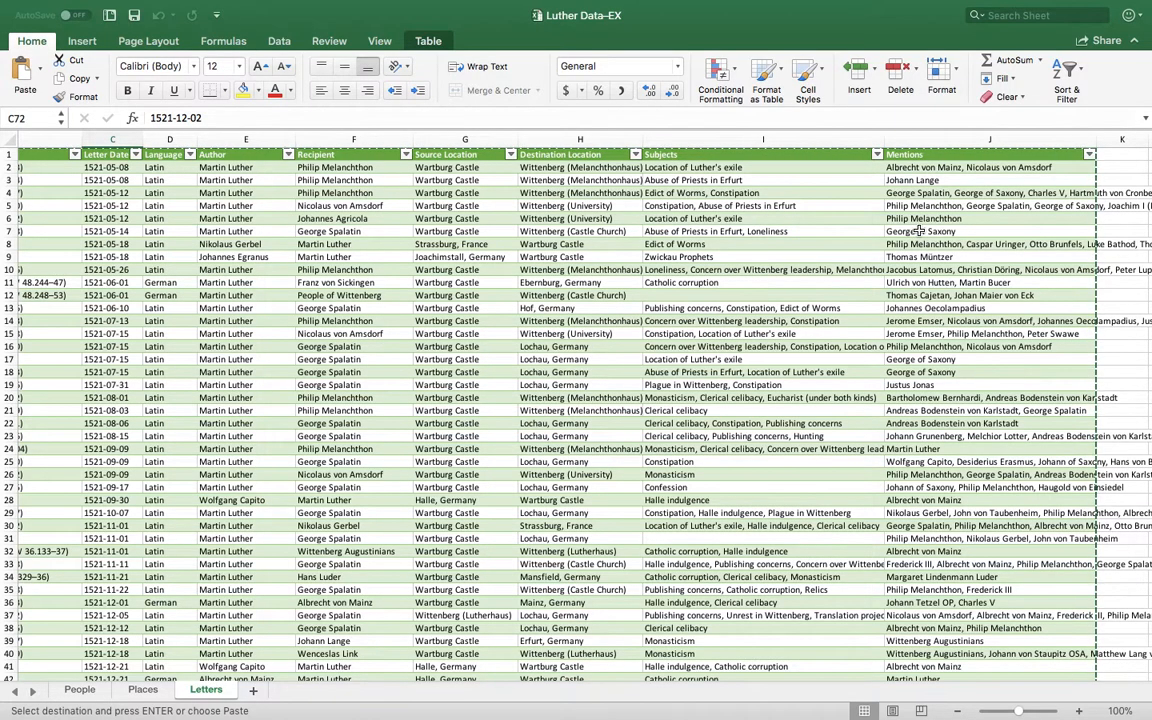
pyautogui.hscroll(-5, 748, 340)
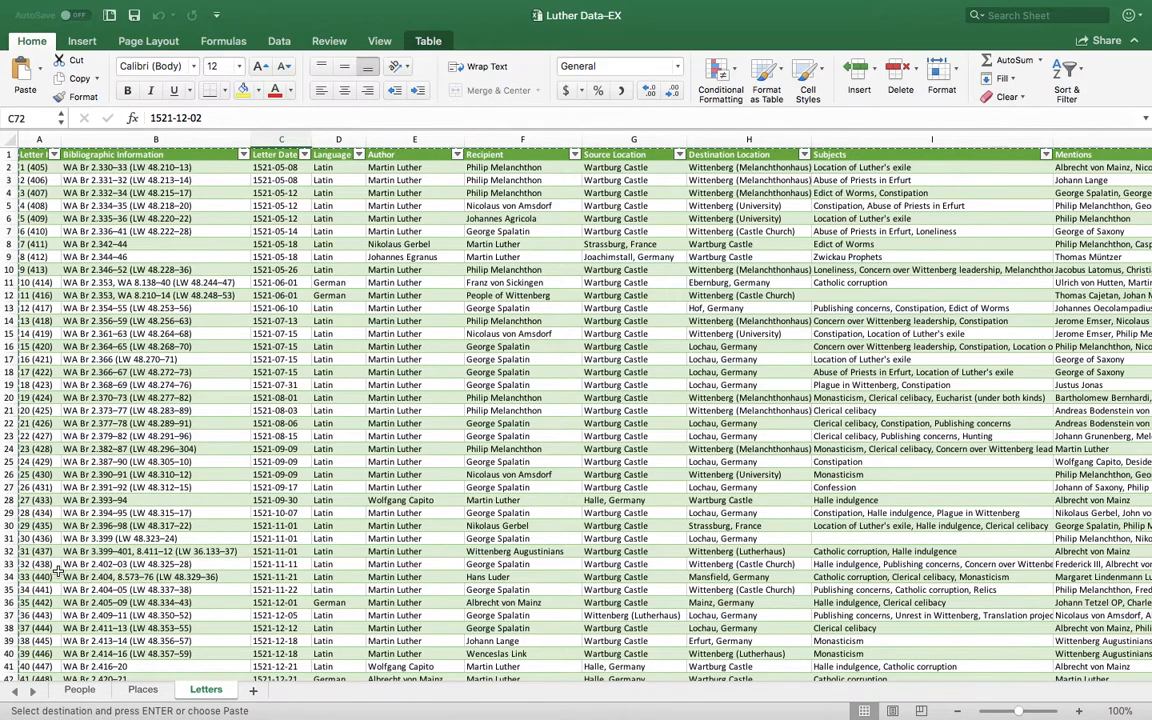
# - Show the People sheet with names, birth and death years, and birthplaces
pyautogui.click(79, 691)
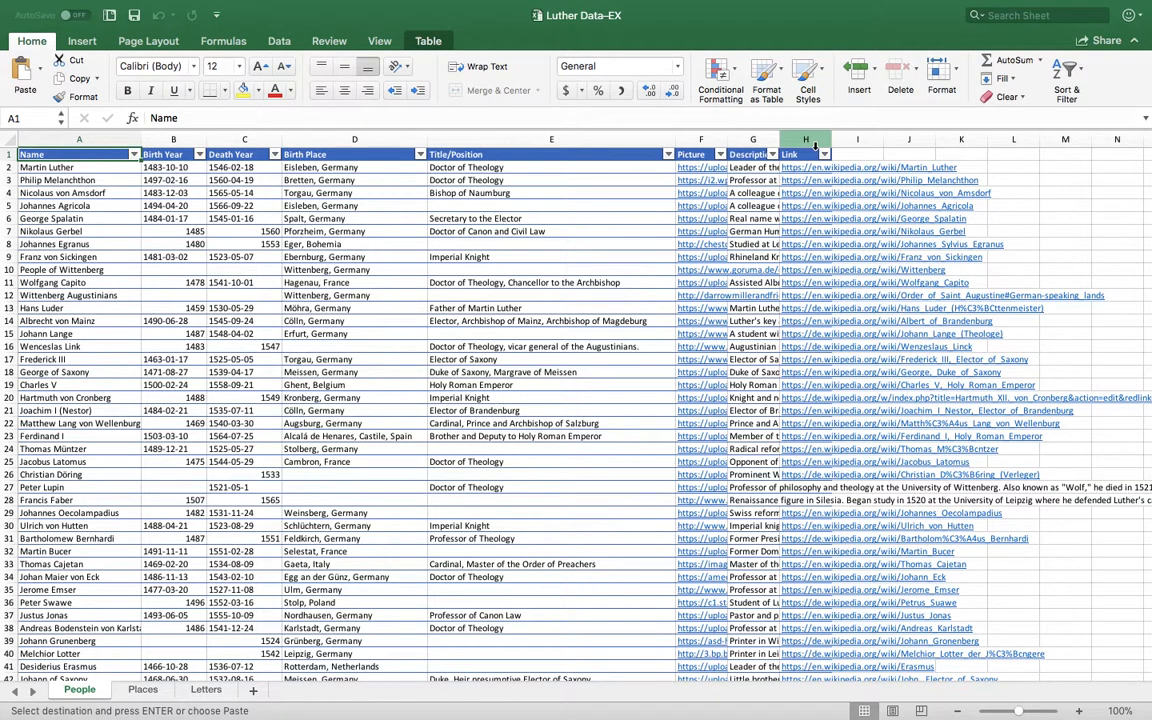
# - Review the Places, Letters and People sheets, then return to Palladio's empty upload page
pyautogui.click(143, 690)
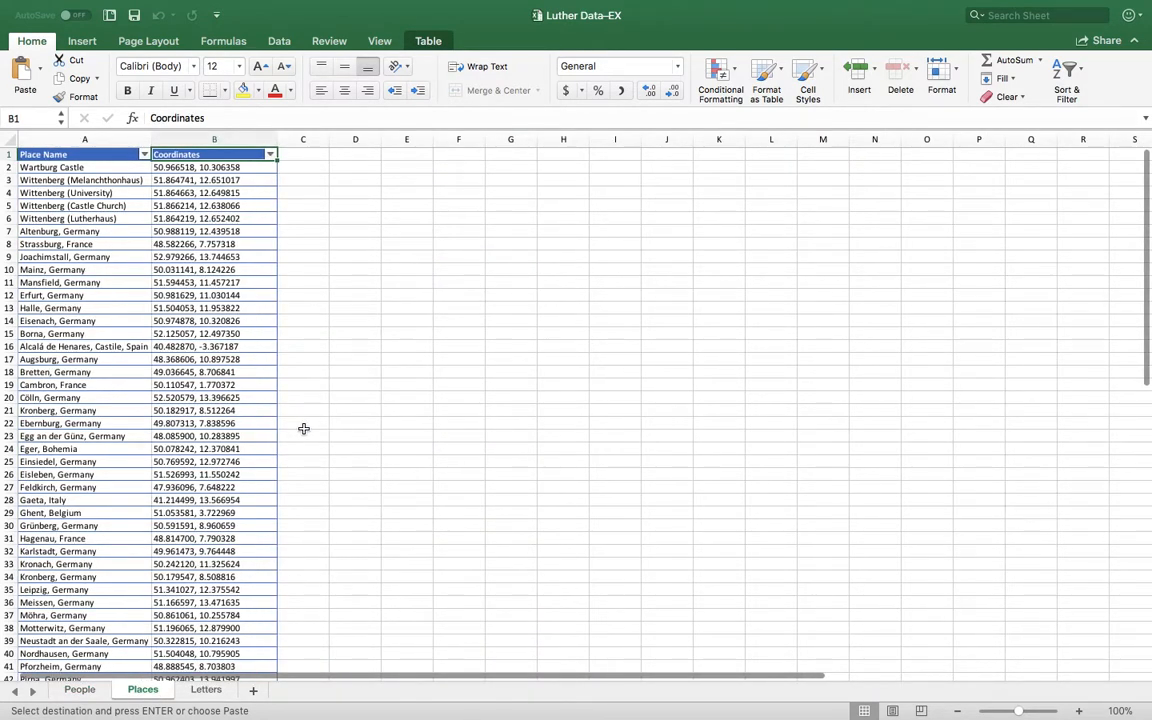
pyautogui.click(206, 690)
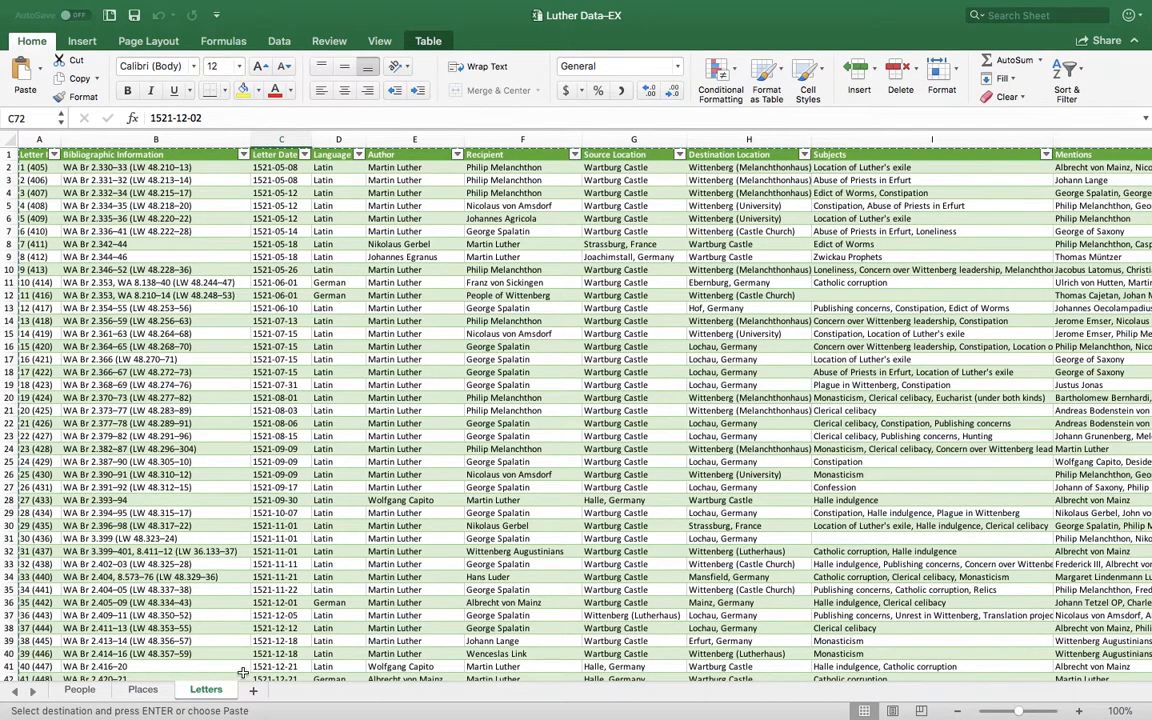
pyautogui.click(80, 690)
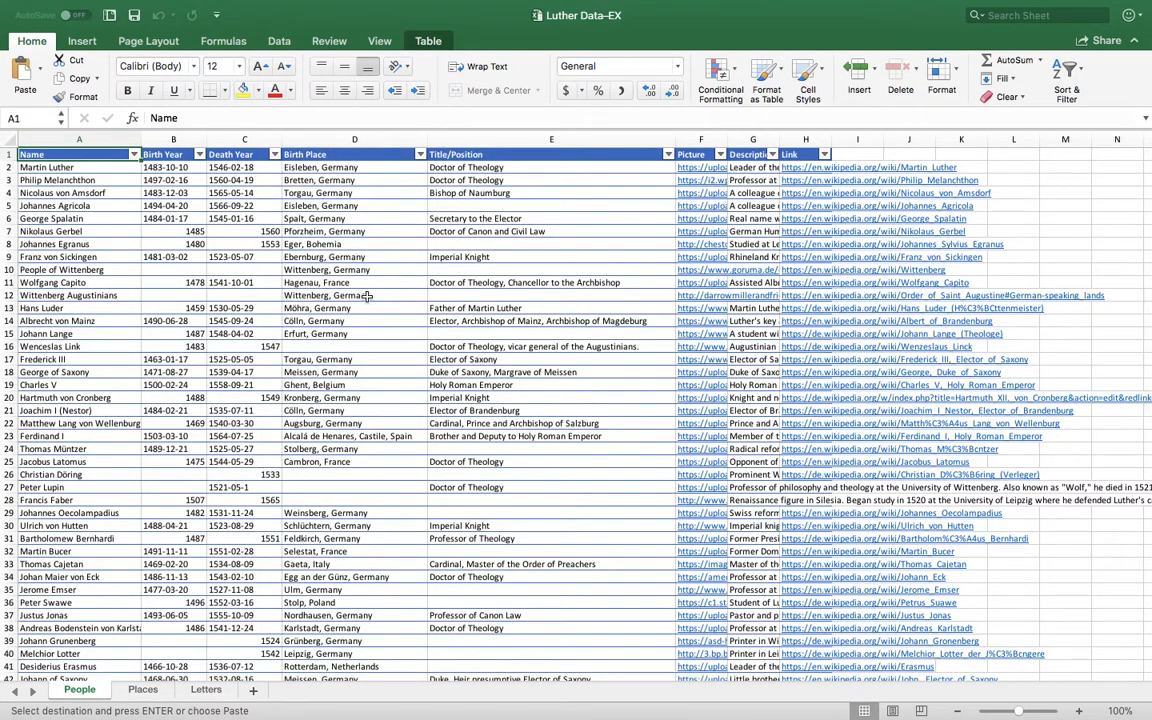
pyautogui.click(142, 690)
pyautogui.scroll(-6, 165, 440)
pyautogui.scroll(-4, 176, 467)
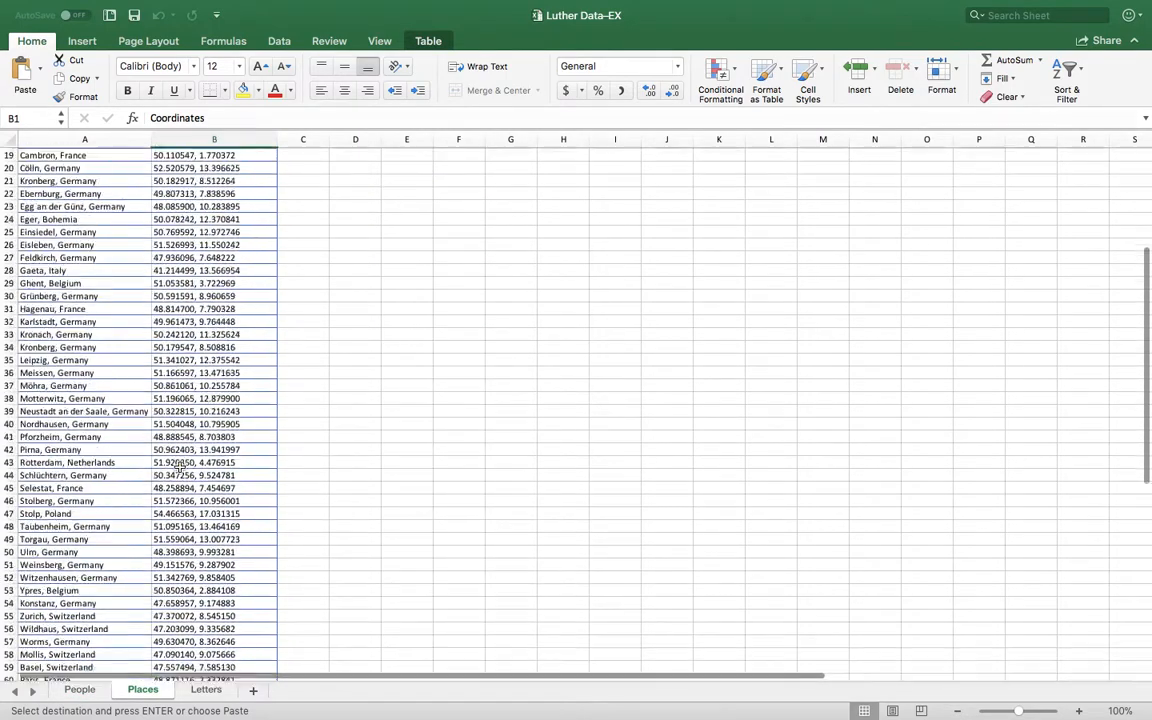
pyautogui.scroll(6, 176, 467)
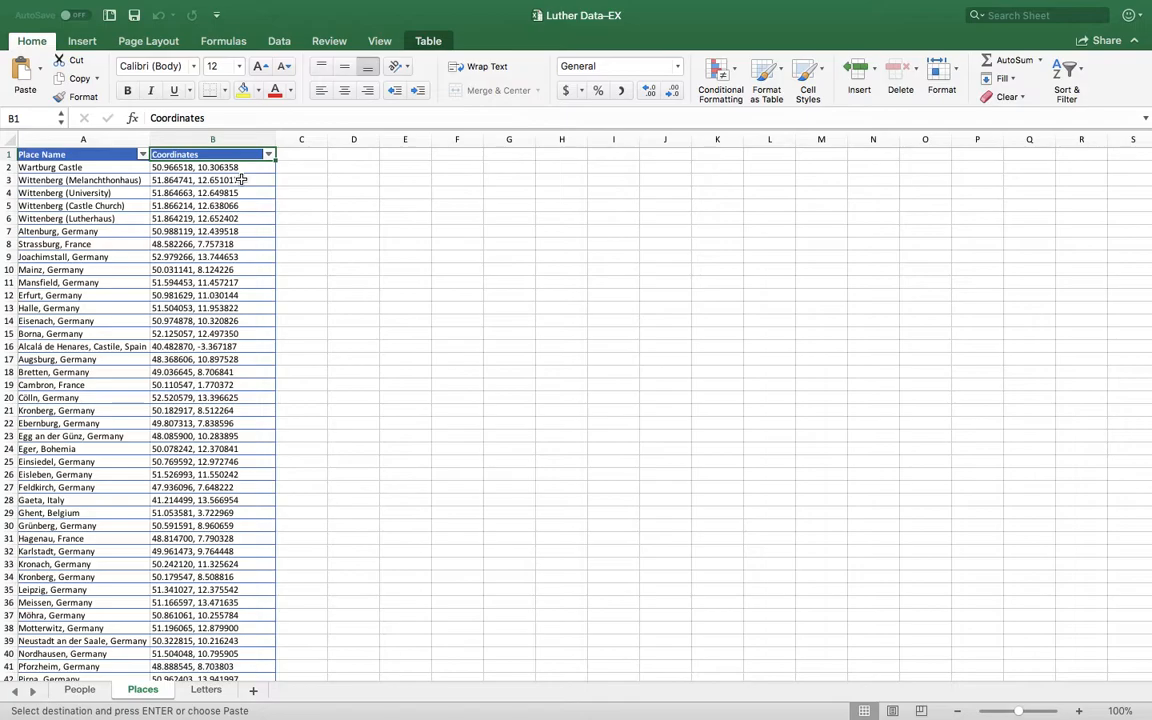
pyautogui.scroll(-4, 238, 308)
pyautogui.scroll(-4, 238, 308)
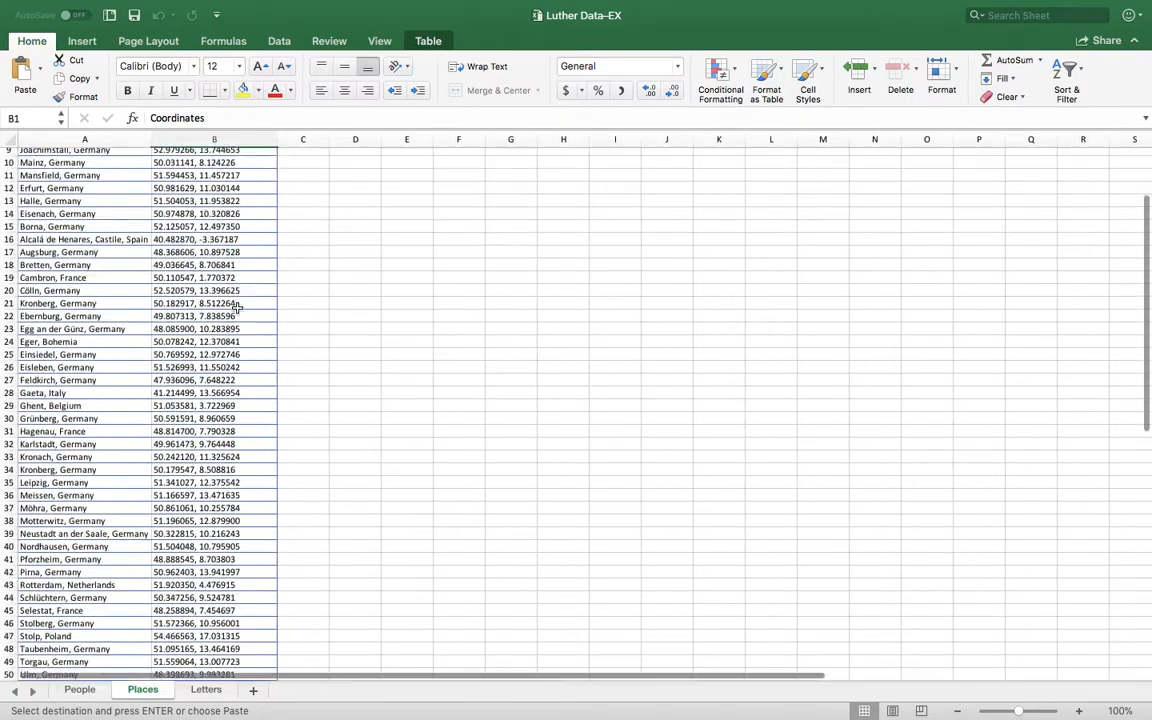
pyautogui.scroll(-4, 238, 308)
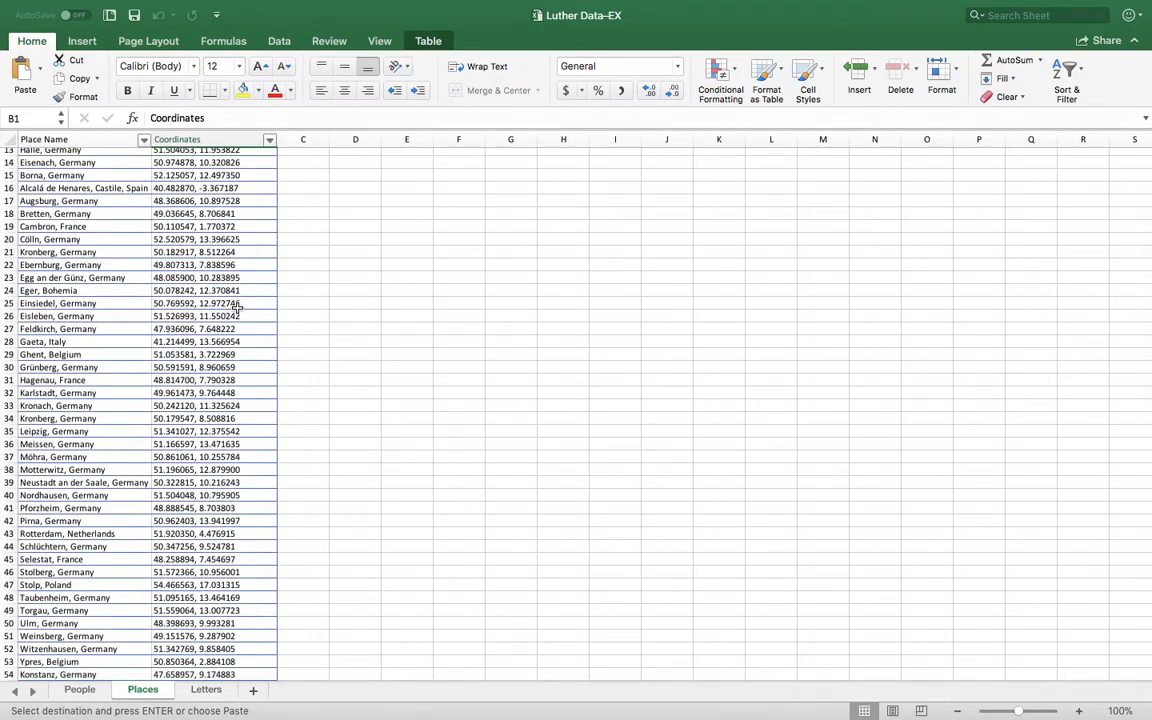
pyautogui.scroll(-2, 240, 308)
pyautogui.scroll(-4, 240, 308)
pyautogui.scroll(-3, 240, 308)
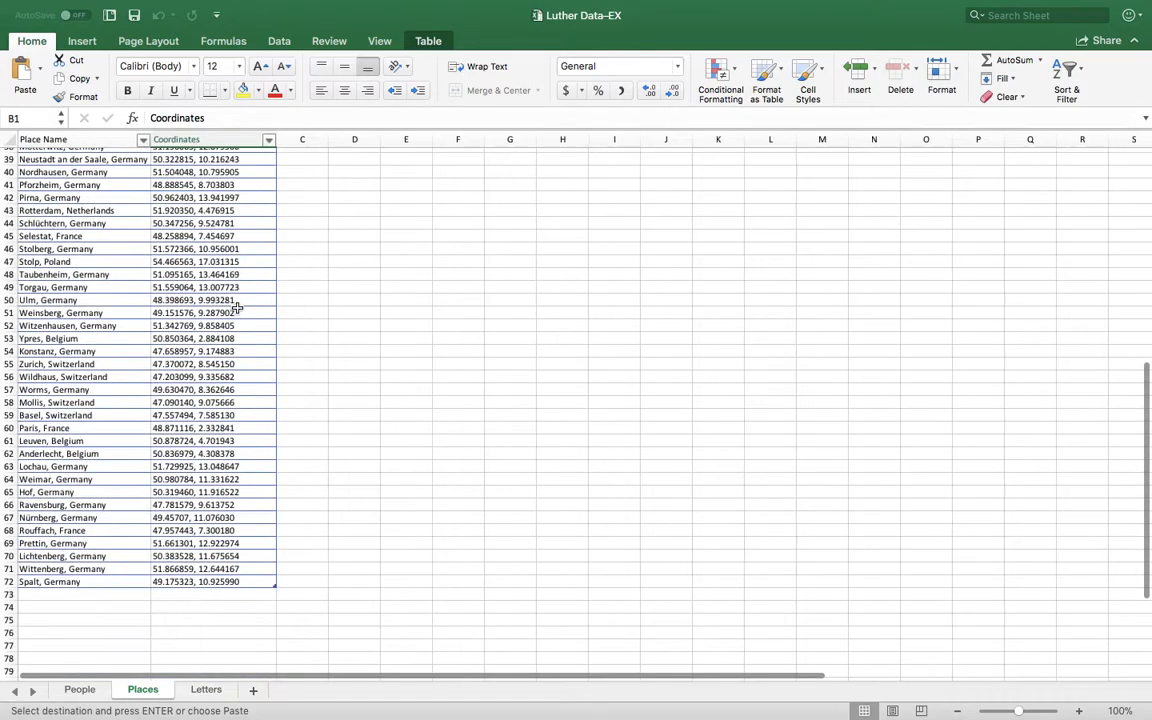
pyautogui.scroll(5, 240, 308)
pyautogui.scroll(4, 240, 308)
pyautogui.scroll(3, 238, 308)
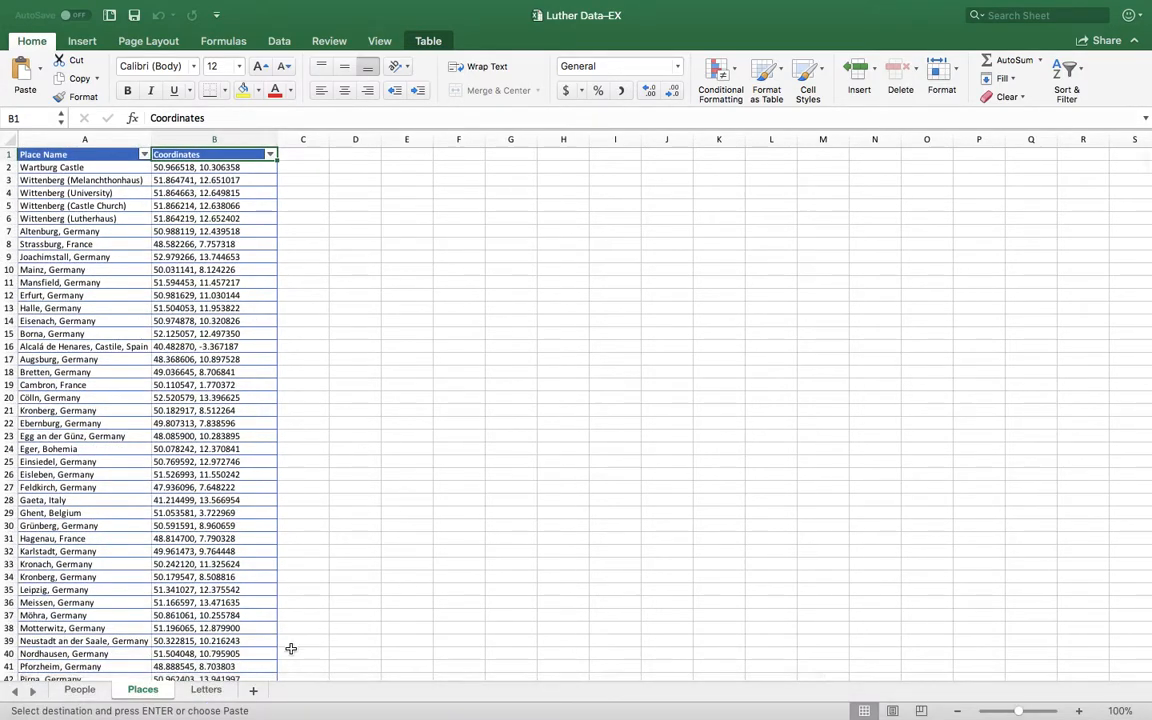
pyautogui.click(205, 689)
pyautogui.press('super+Tab')
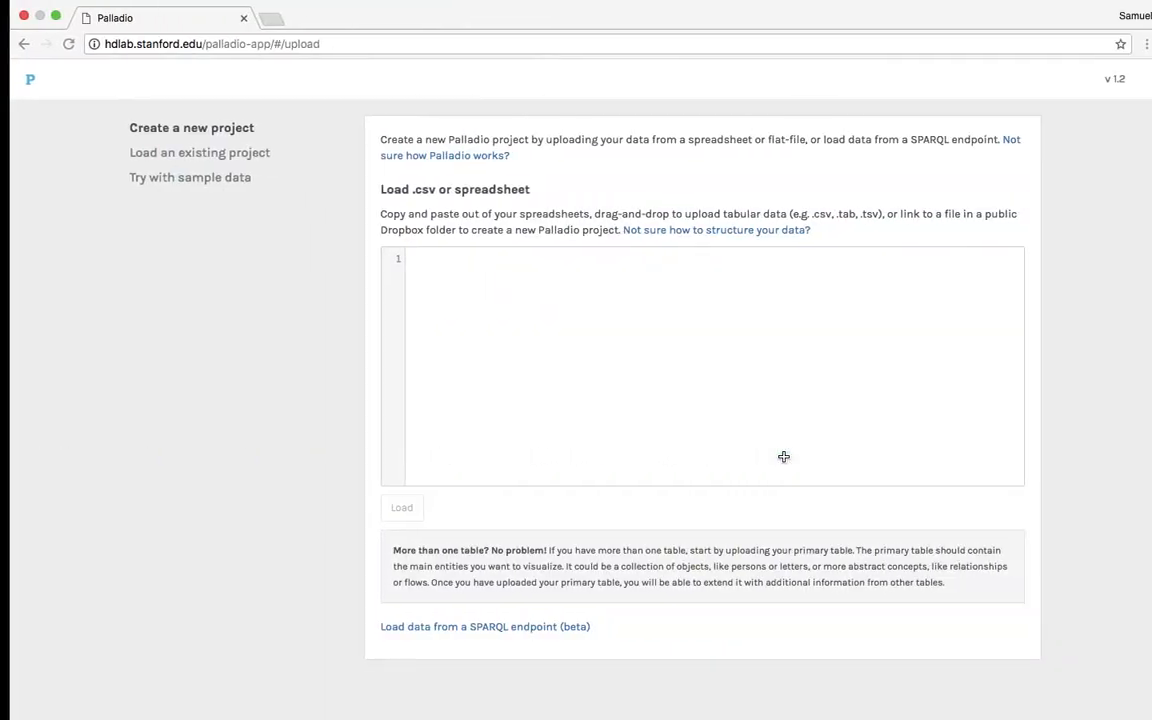